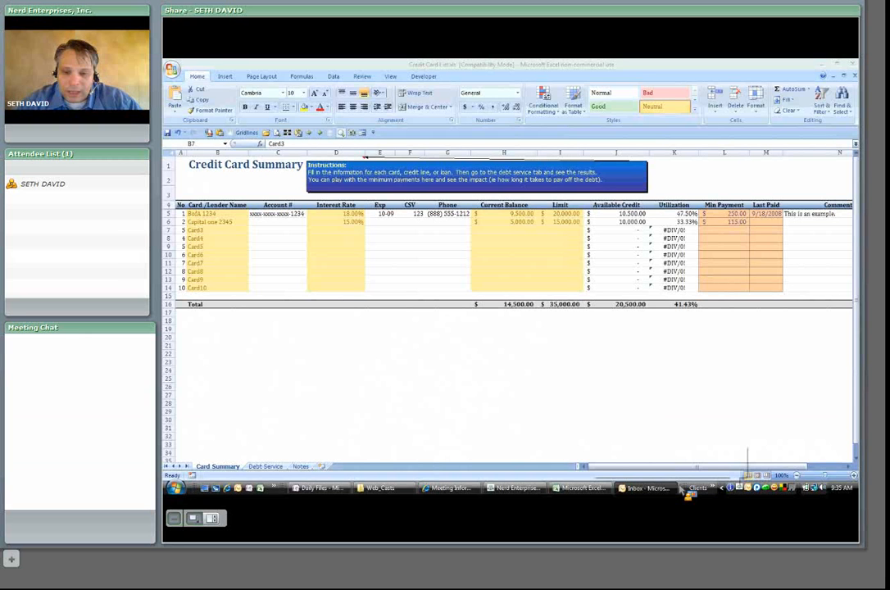
Step: Switch to Outlook and show the calendar's work week of September 22 - 26, 2008
click(650, 489)
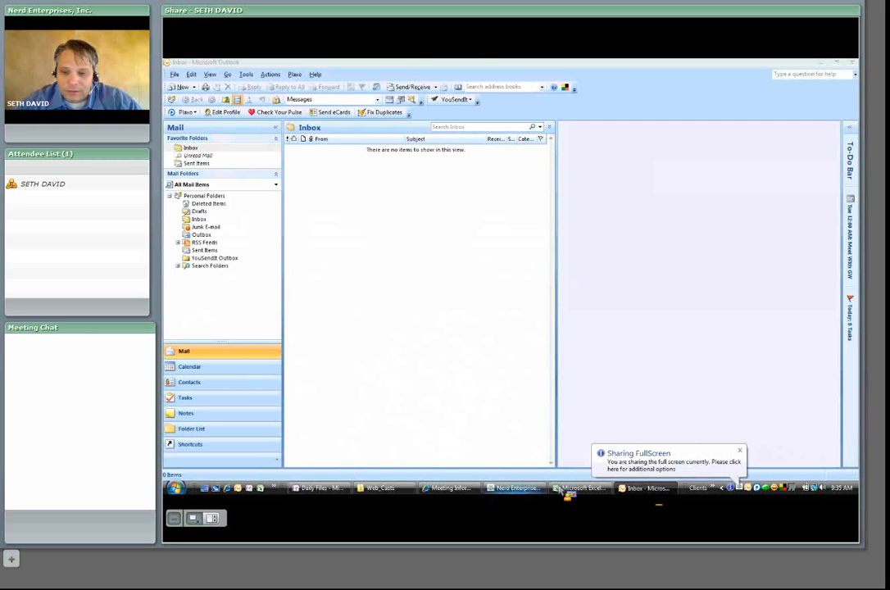
click(520, 488)
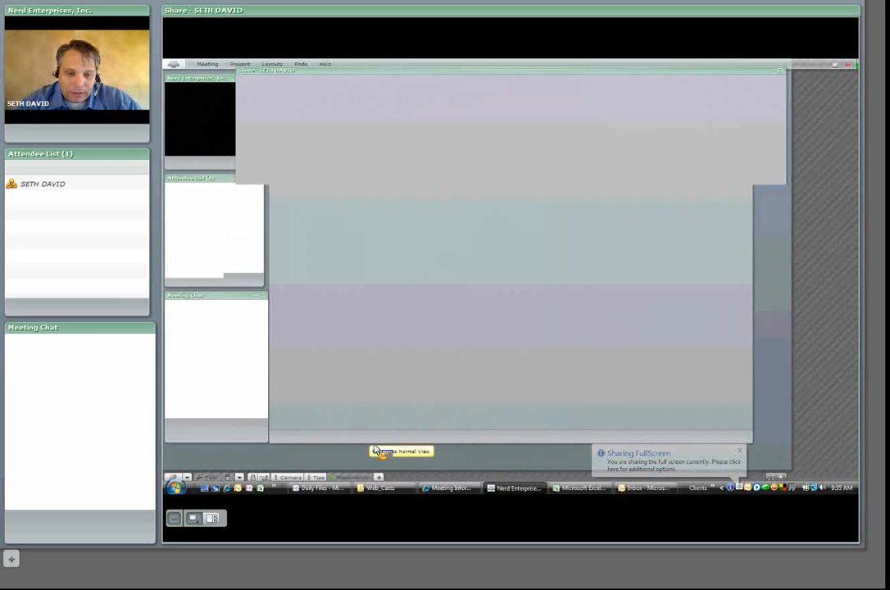
key(alt+Tab)
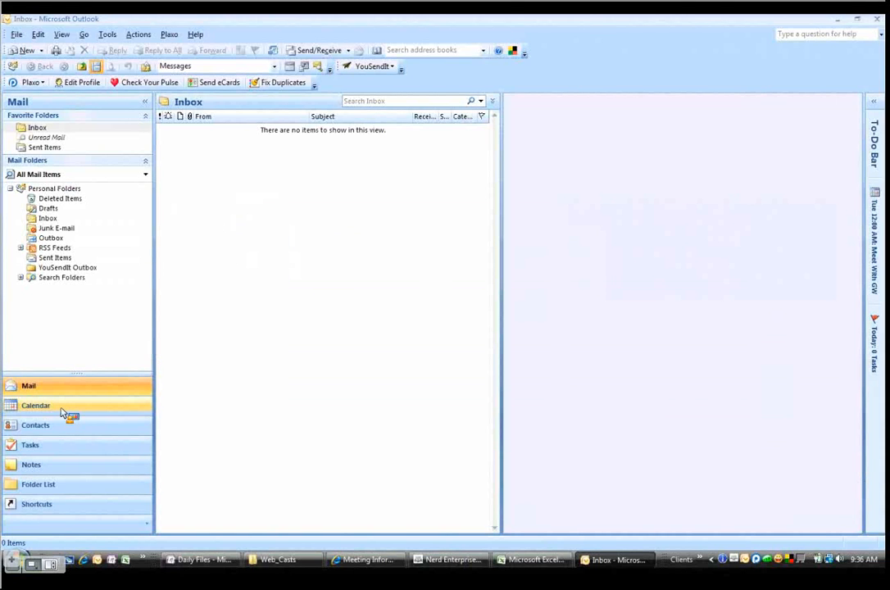
click(63, 413)
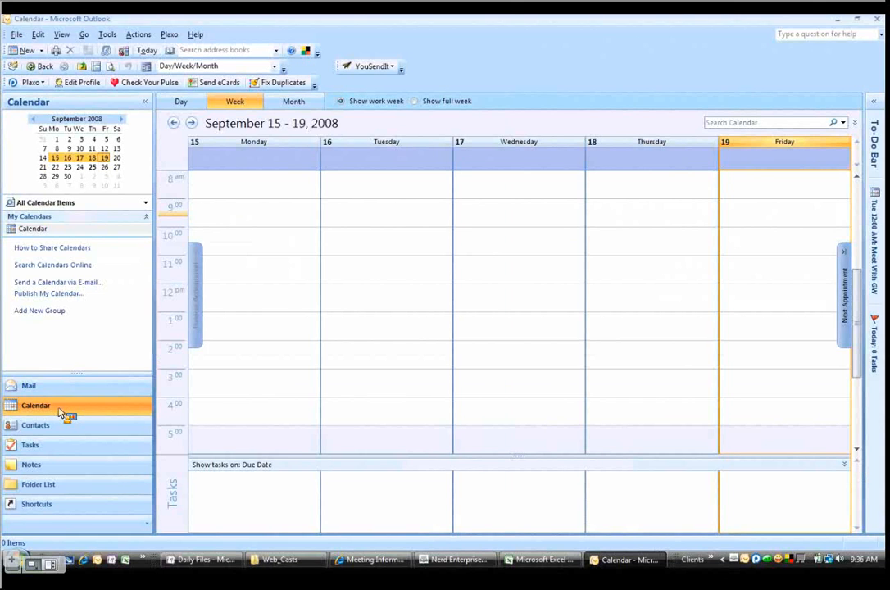
drag(60, 413, 259, 236)
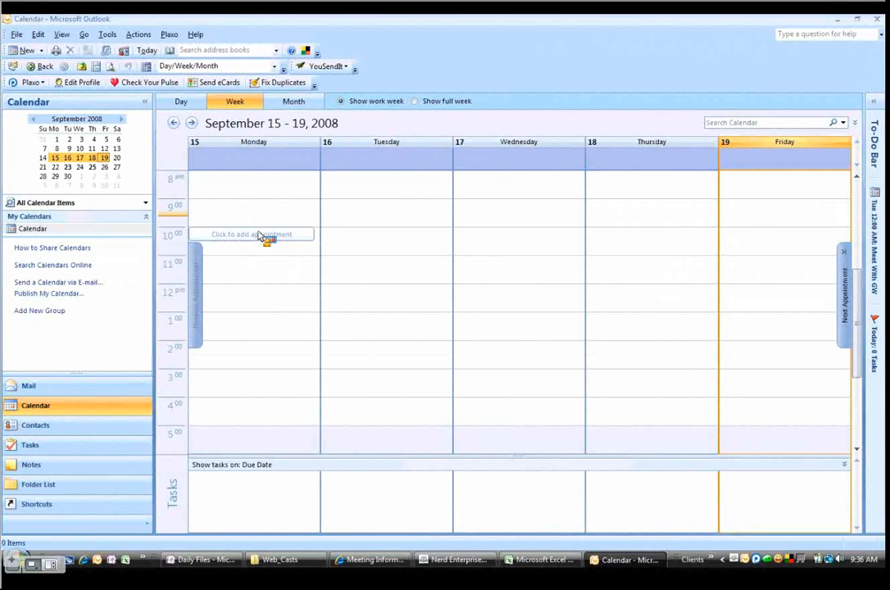
drag(259, 235, 625, 320)
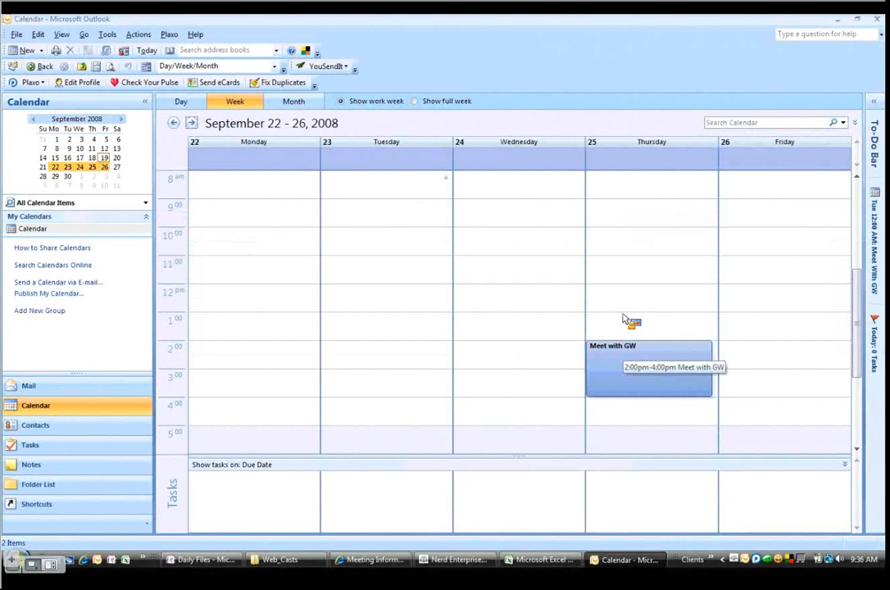
drag(623, 316, 598, 361)
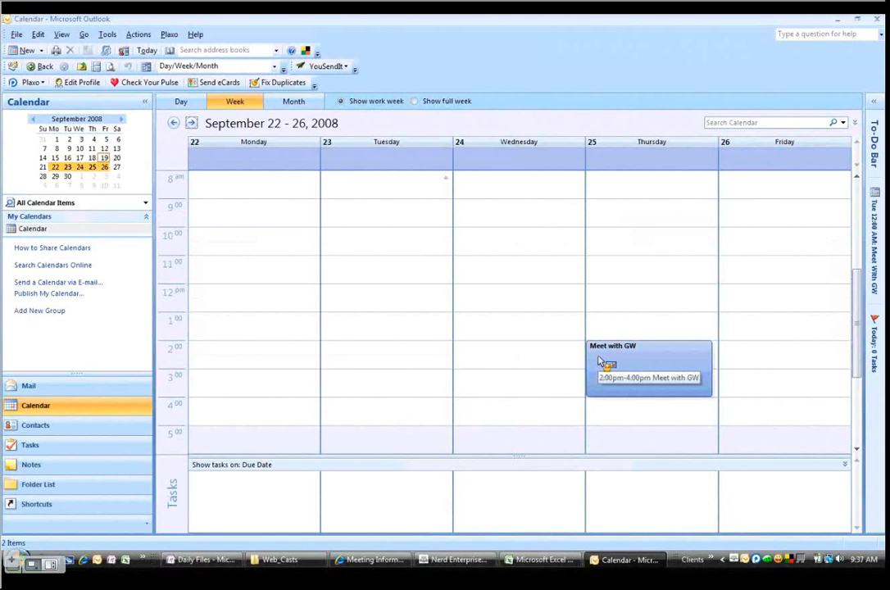
Step: Move the "Meet with GW" appointment to Tuesday, September 23, 12:00-2:00 PM, and start a new appointment on Thursday at 2:00 PM
drag(599, 361, 655, 289)
scroll(545, 311, down, 1)
scroll(696, 242, down, 2)
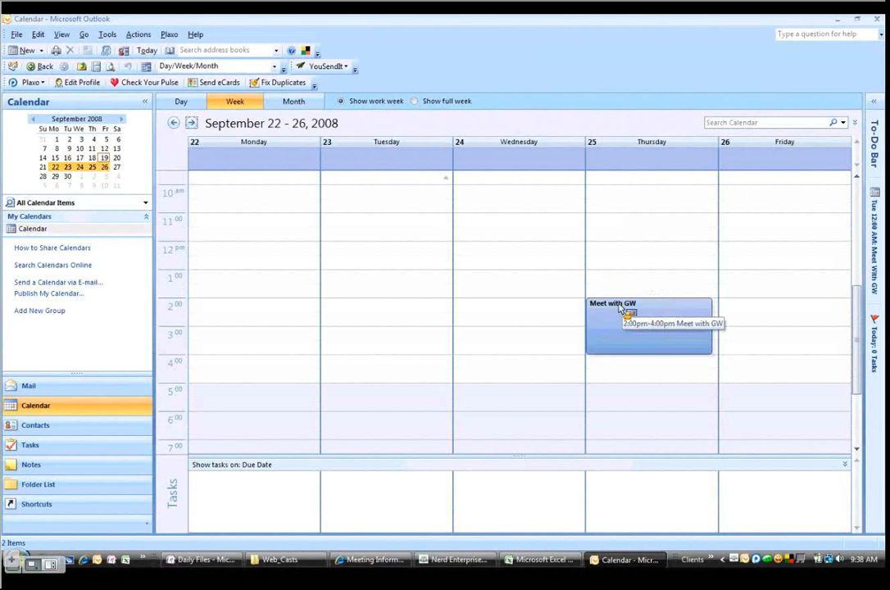
drag(620, 306, 627, 305)
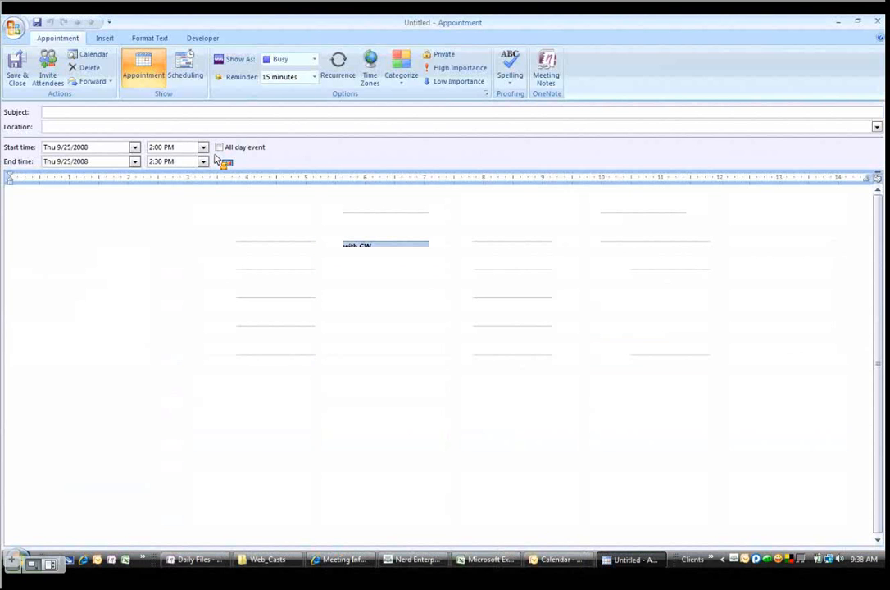
Step: Enter a subject naming the person to meet, assign the Blue Category, and save the new Thursday appointment
text(Appoint with Joh)
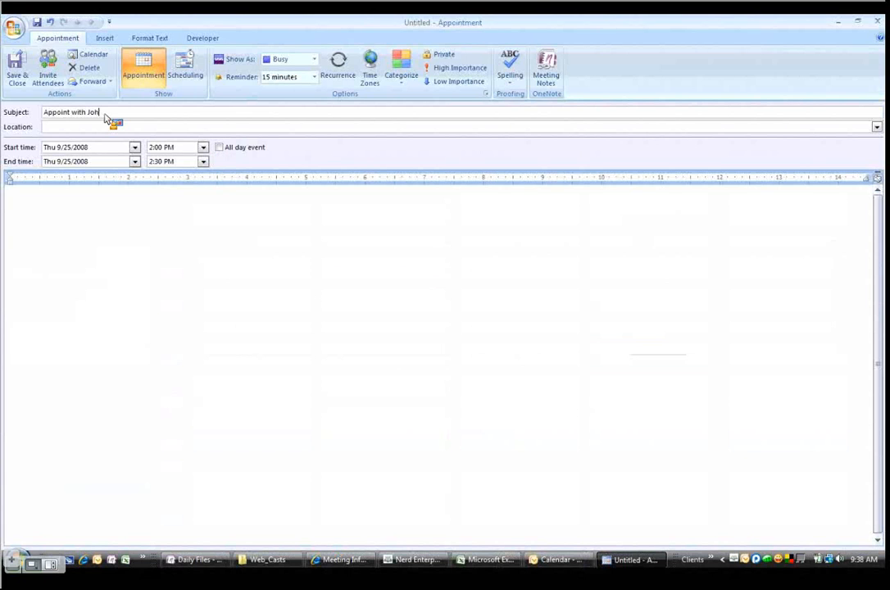
text(n Smith)
click(401, 68)
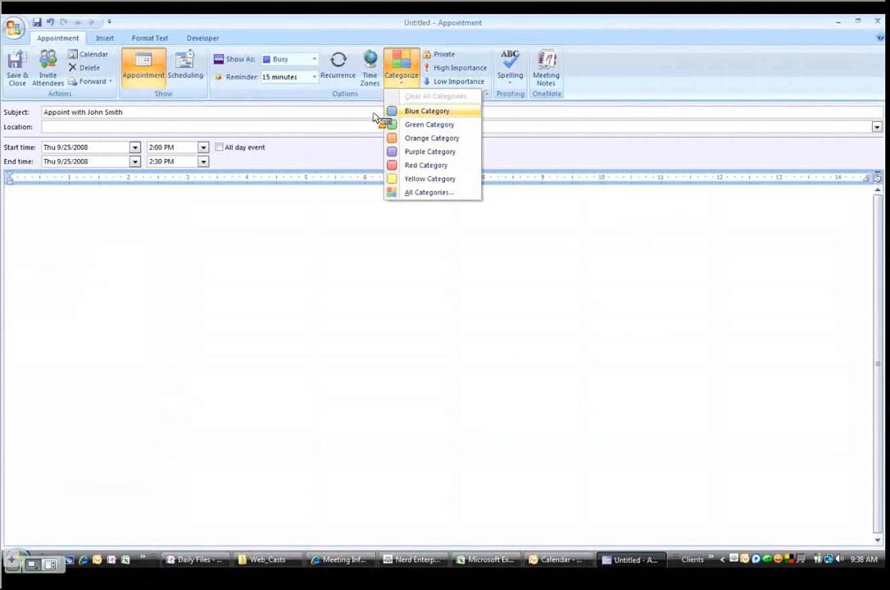
key(Return)
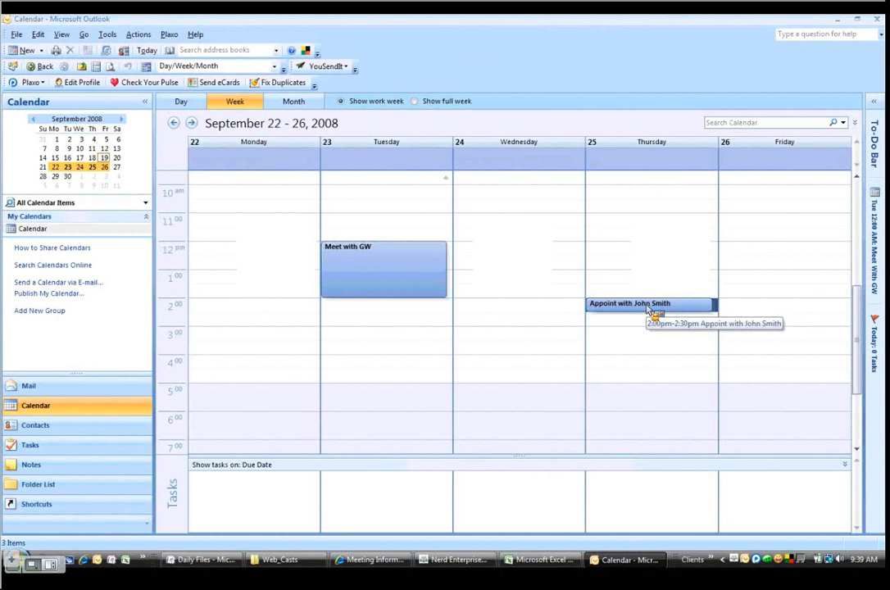
Step: Extend the new Thursday, September 25 appointment so that it ends at 4:00 PM
click(651, 307)
drag(660, 318, 588, 335)
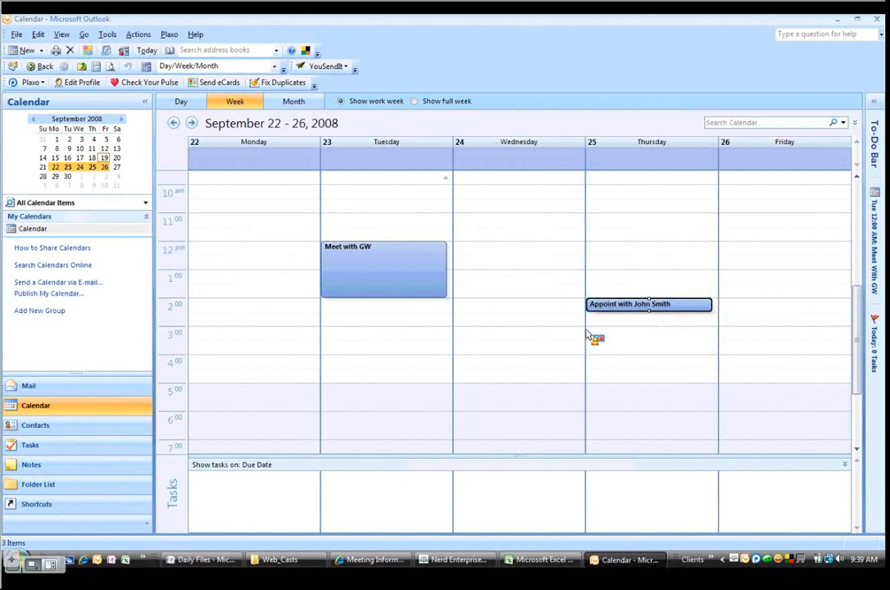
drag(588, 334, 649, 350)
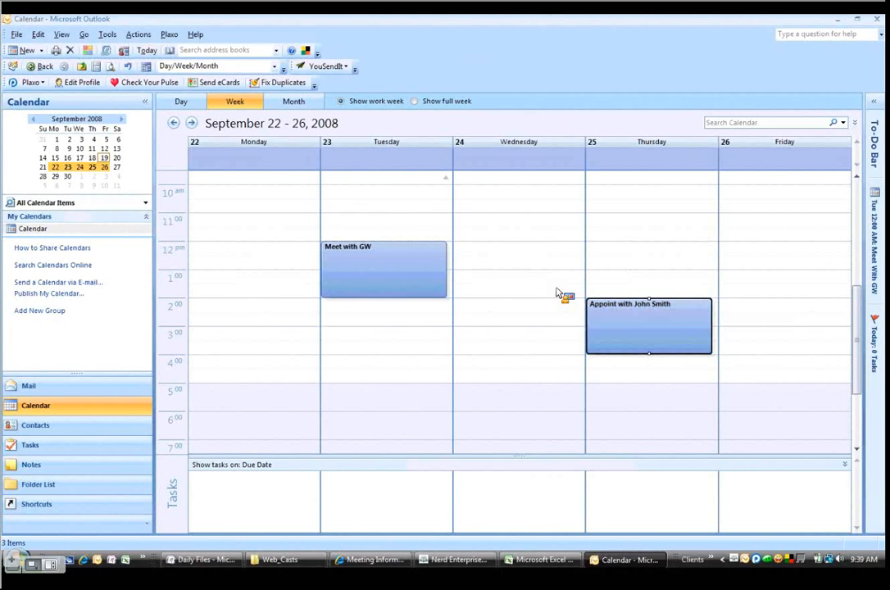
Step: Open the Thursday 2:00 PM appointment, view its start date choices, and close it without changes
double_click(628, 316)
click(135, 166)
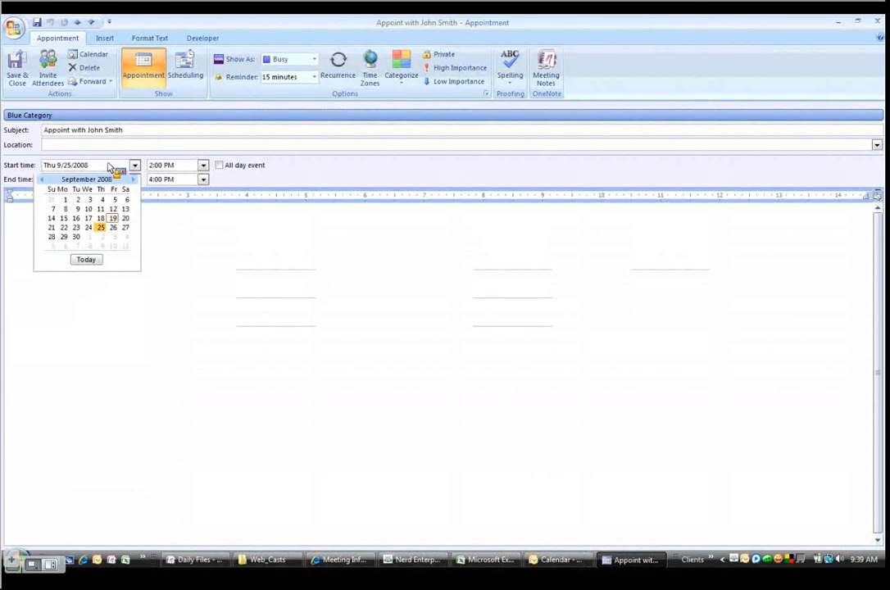
click(879, 21)
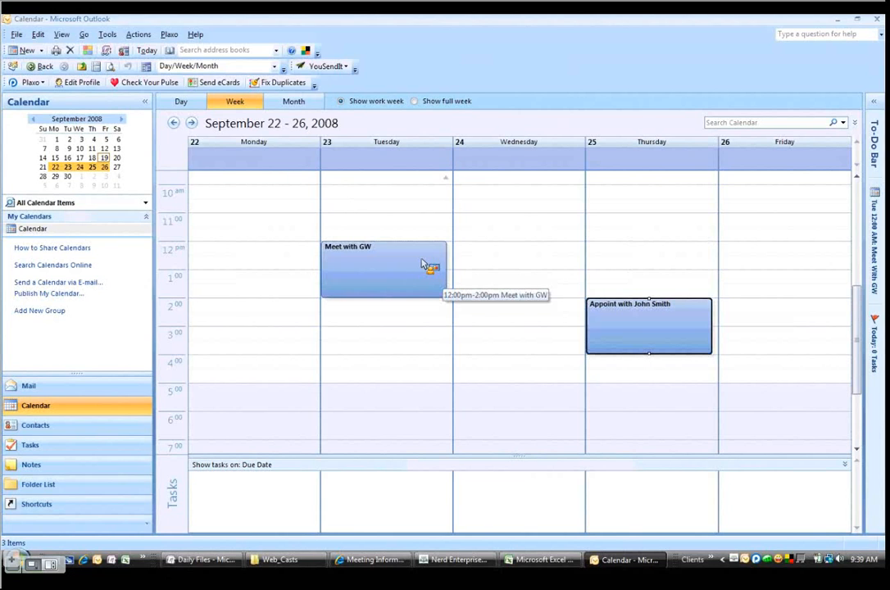
Step: View the Live Chat room from the Nerd Enterprises website, and return to the Credit Card List workbook in Excel
click(525, 561)
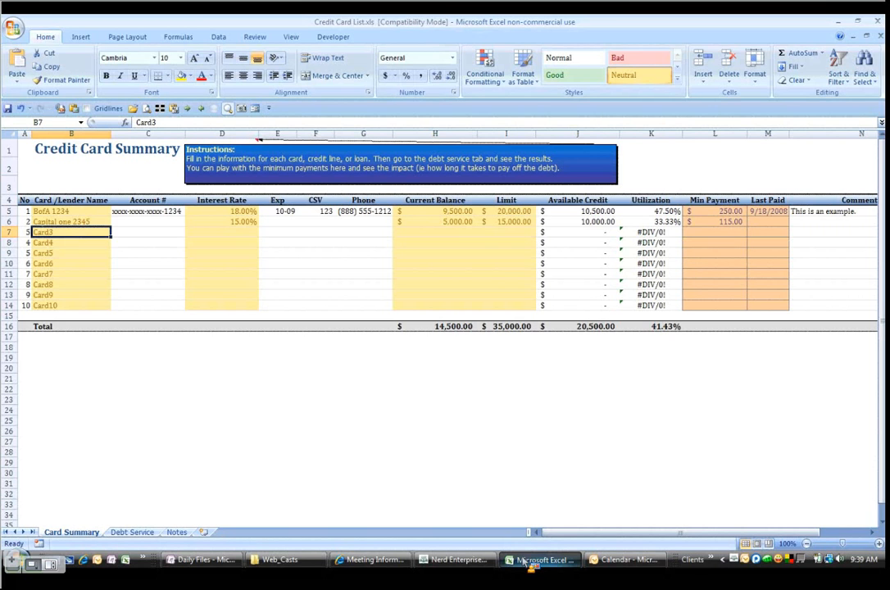
click(524, 561)
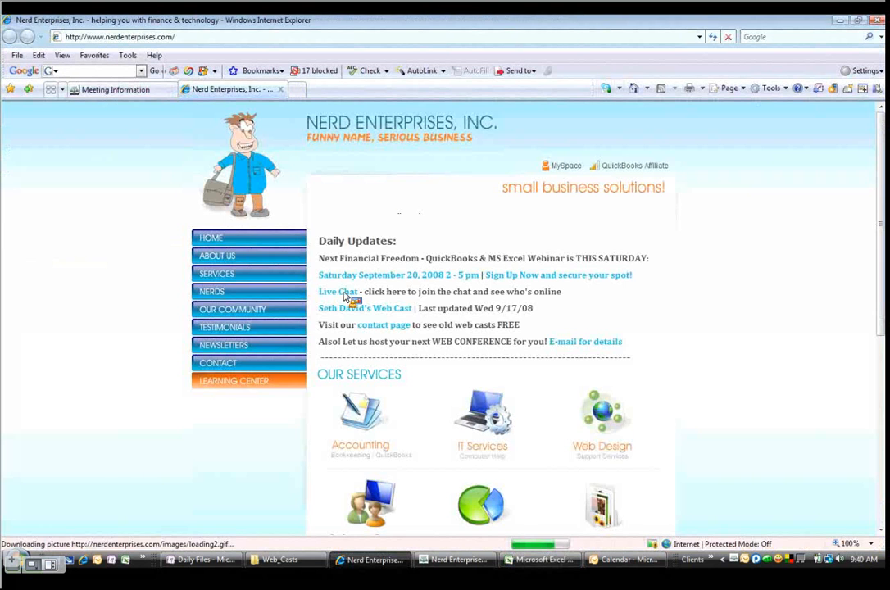
click(345, 292)
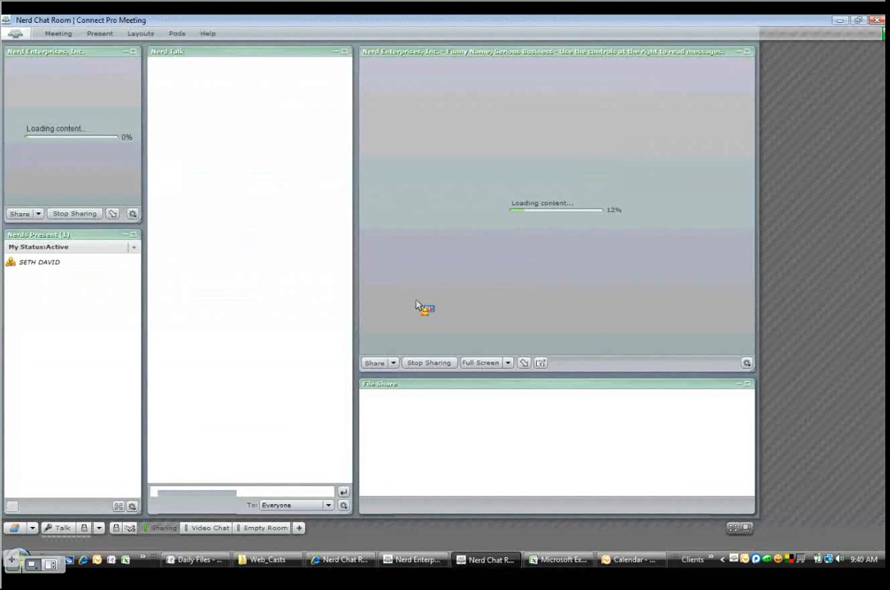
click(389, 410)
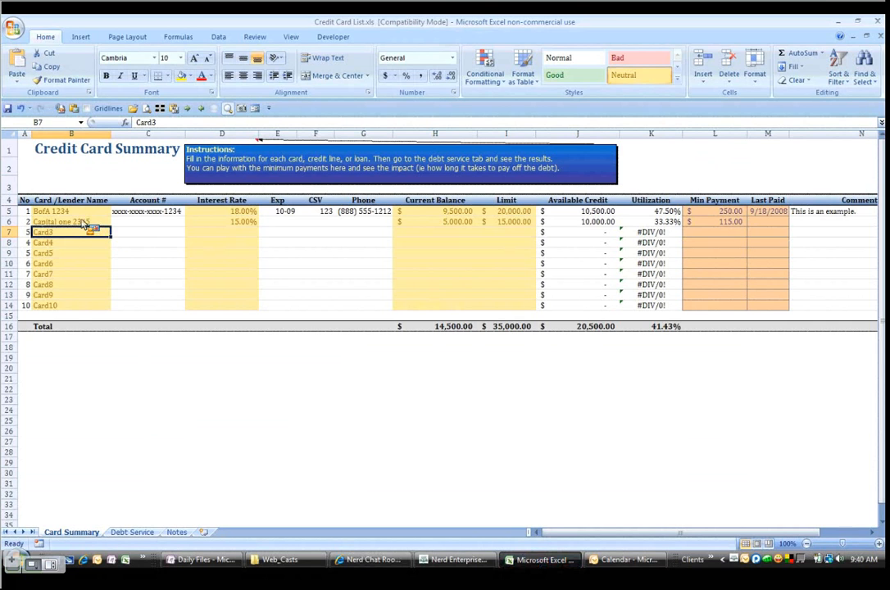
Step: Examine the card names and the row 9 fields up to the Utilization formula on the Card Summary sheet
click(67, 305)
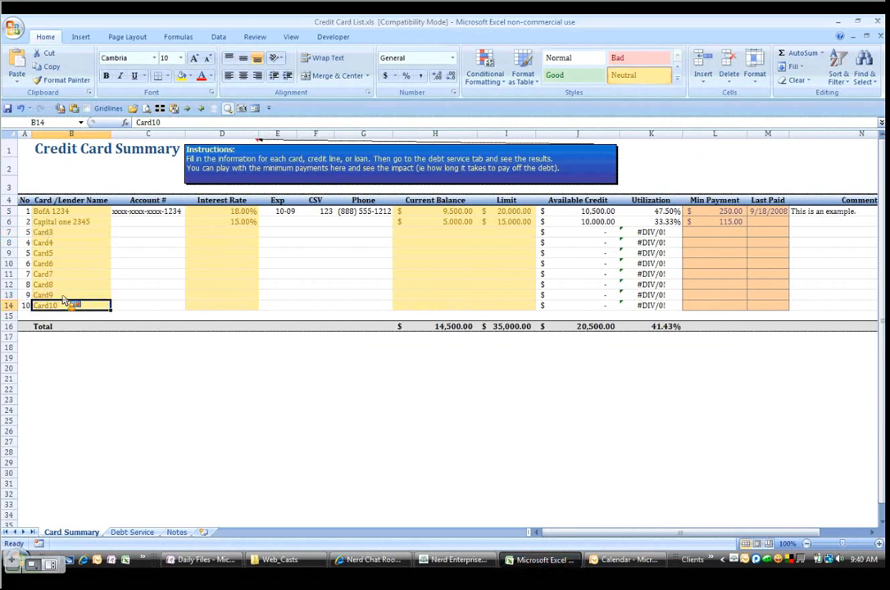
click(58, 245)
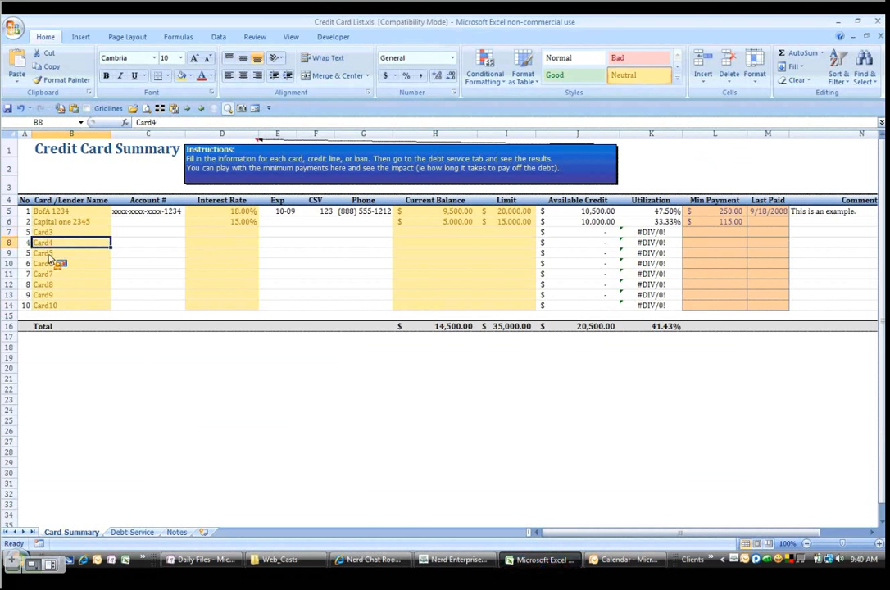
click(68, 256)
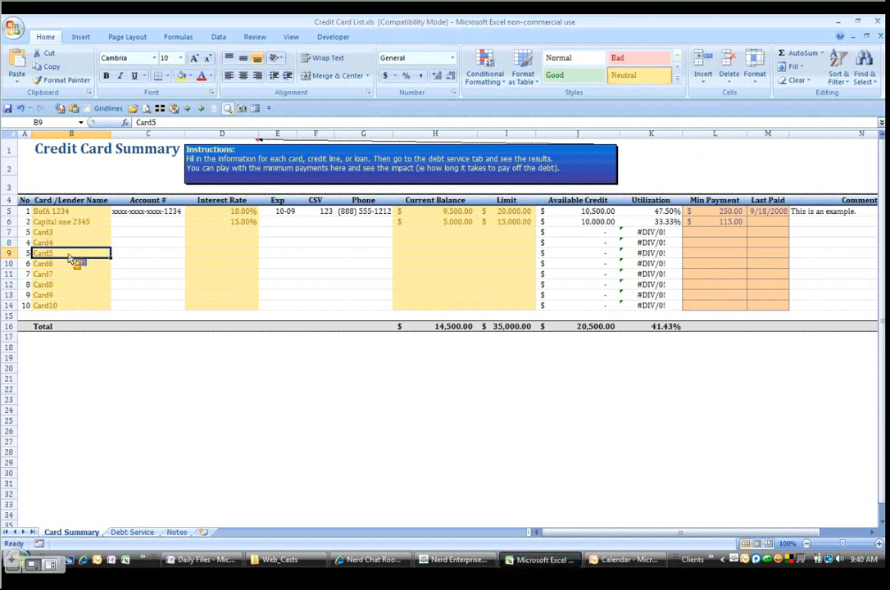
drag(71, 259, 390, 261)
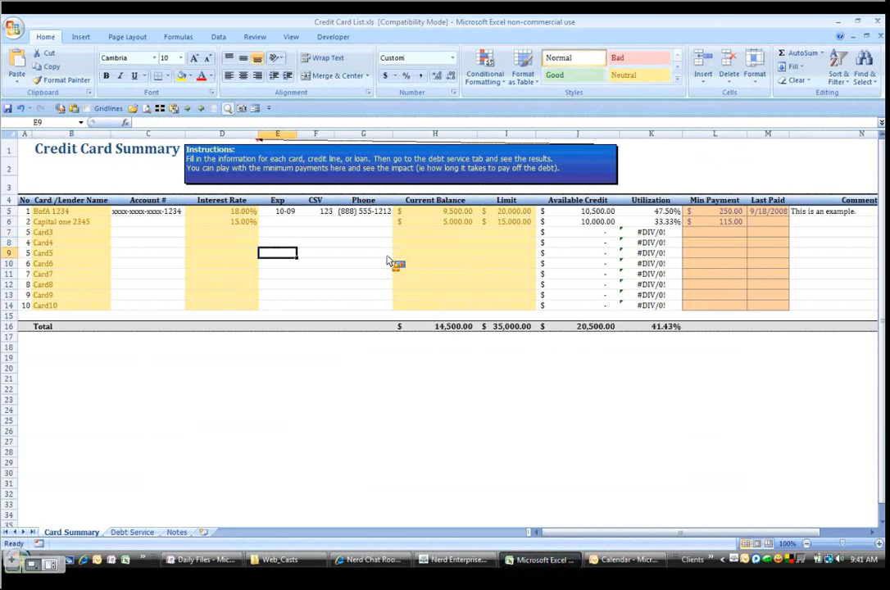
drag(389, 261, 442, 260)
click(647, 252)
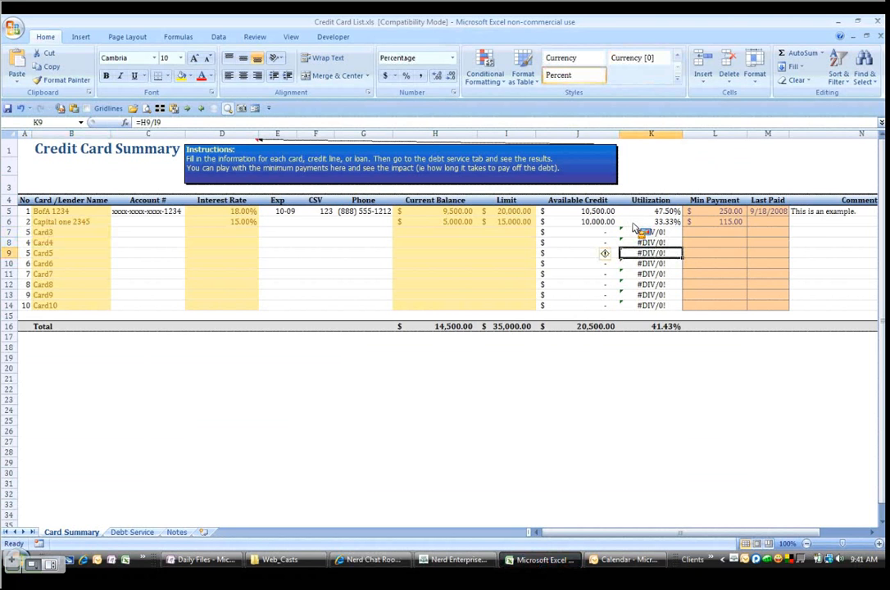
Step: Examine the Comments column and the Capital One minimum payment, and return to the first cell of the card list
key(Right)
key(Right)
key(Right)
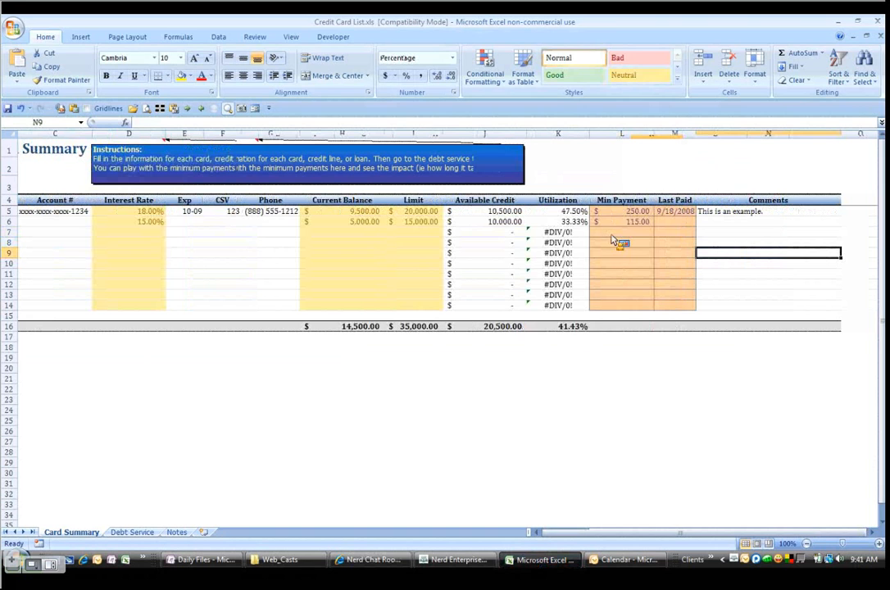
key(Up)
key(Up)
key(Up)
key(Left)
key(Left)
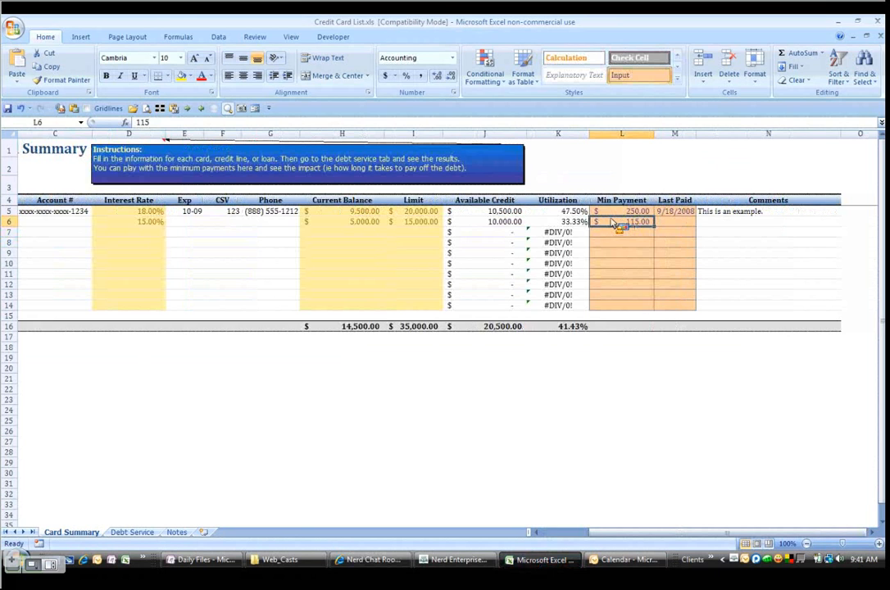
key(ctrl+Home)
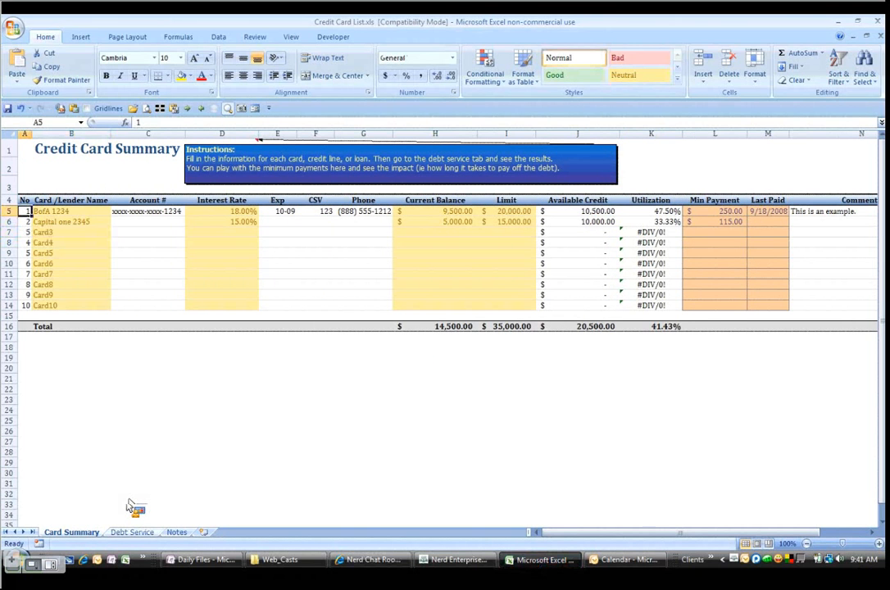
Step: Clear the Nov-08 New Charges amount for the BofA card on the Debt Service sheet
click(131, 532)
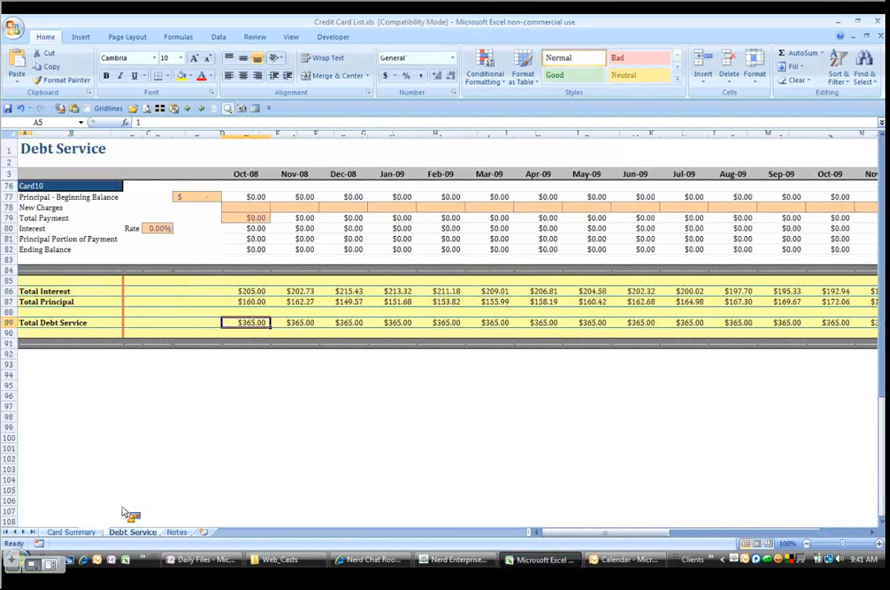
key(ctrl+Home)
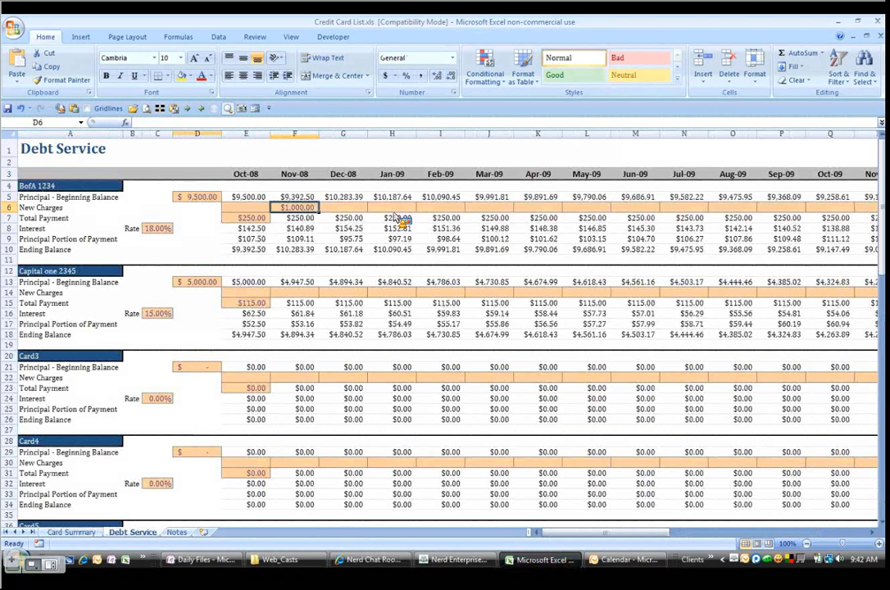
key(Delete)
Step: Enter 1000 as the Dec-08 New Charges amount for the Capital One card
click(344, 292)
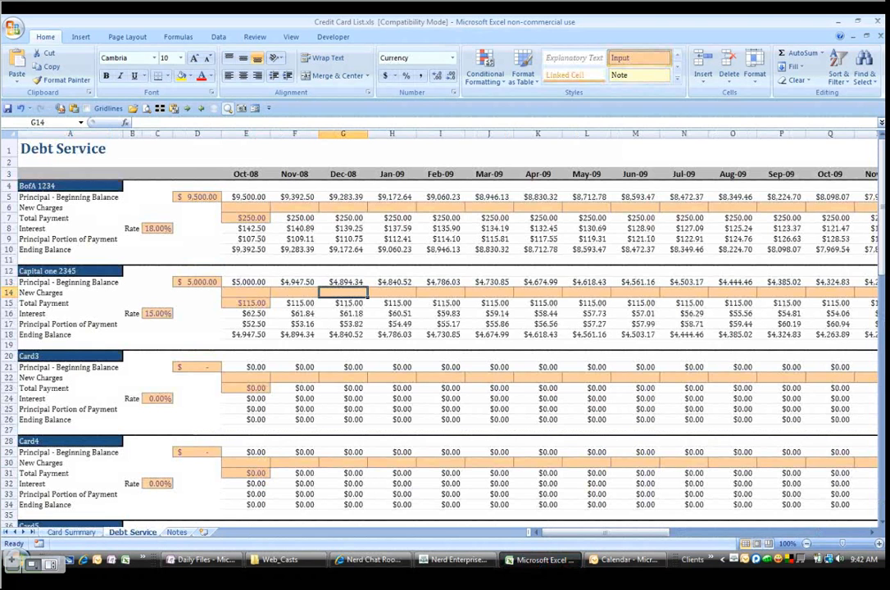
text(1000)
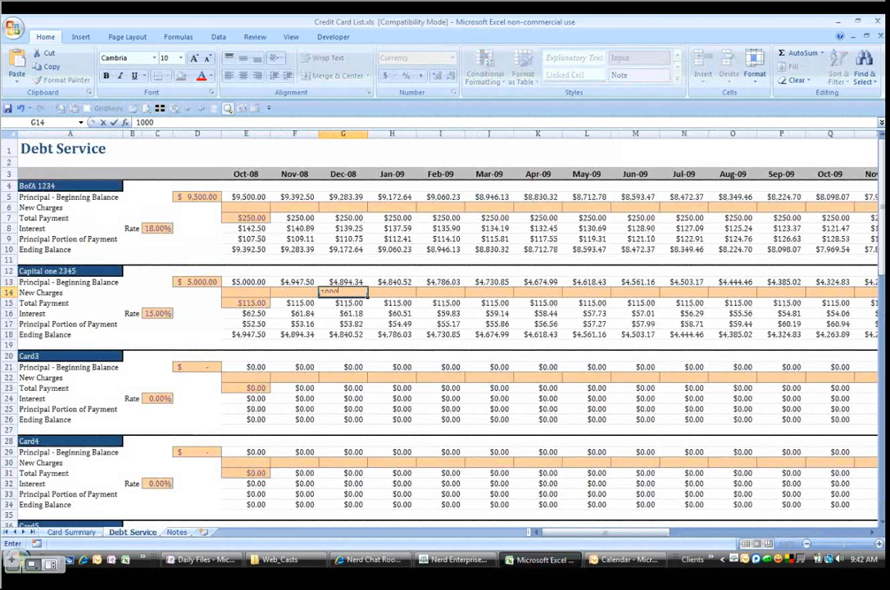
key(Return)
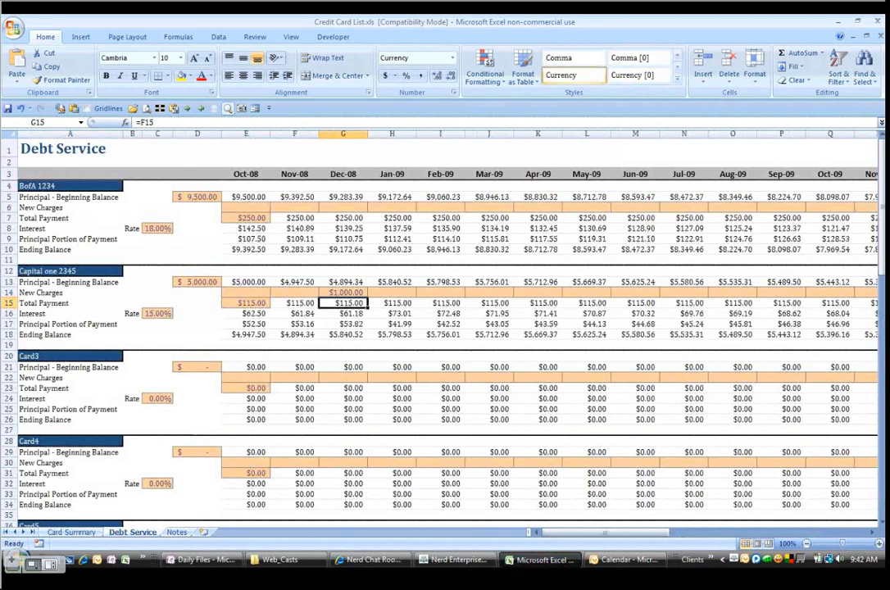
key(Down)
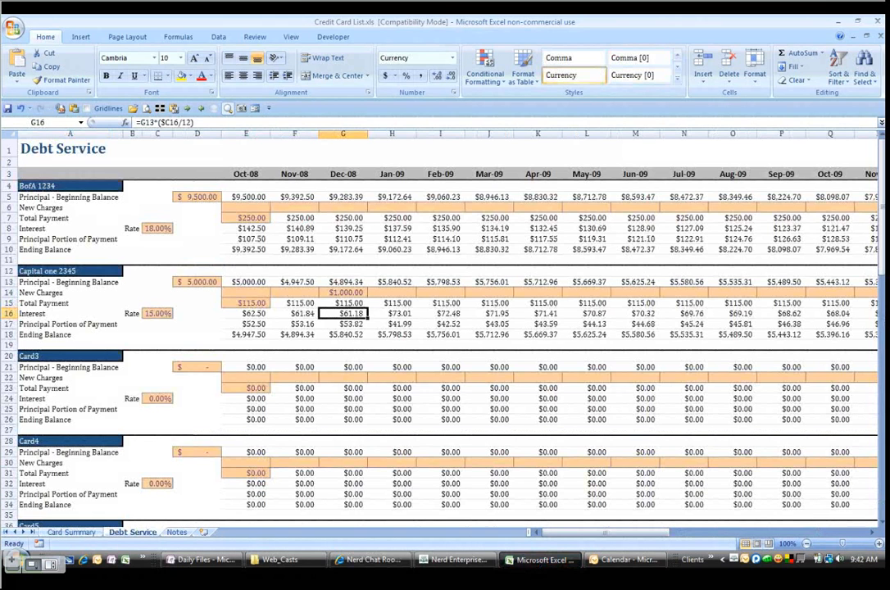